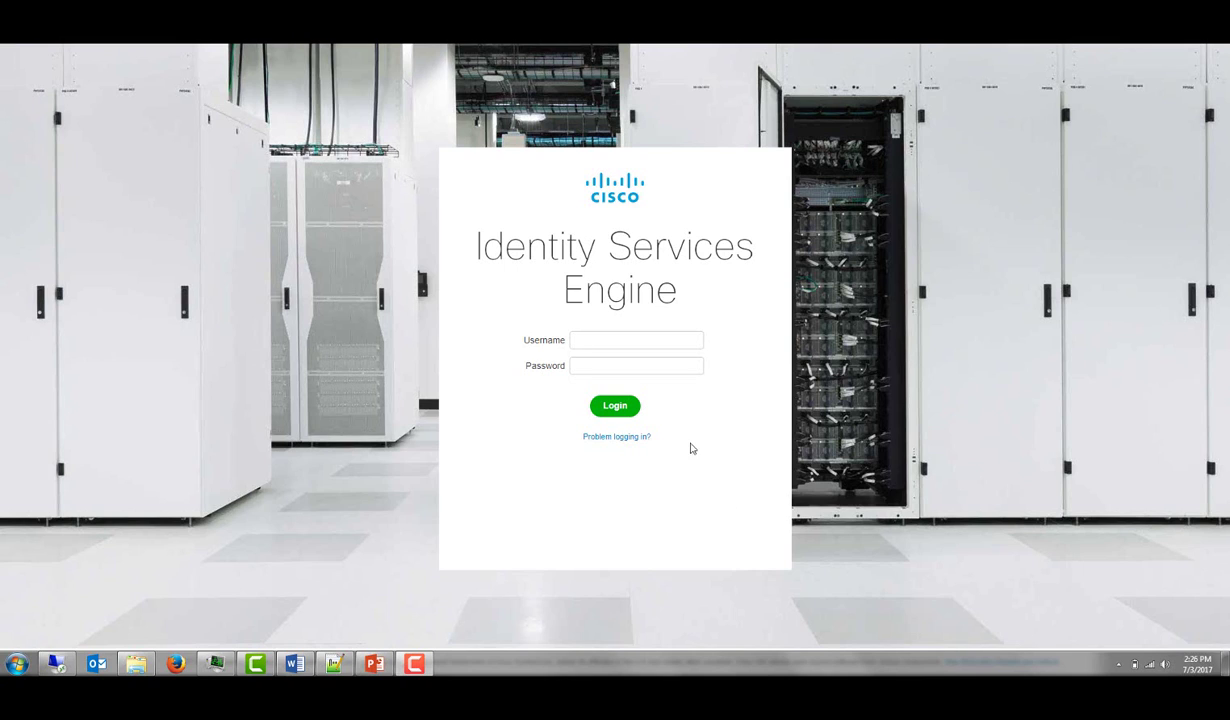
Sign in to ISE as admin with the account password, correcting a mistyped entry.
click(612, 338)
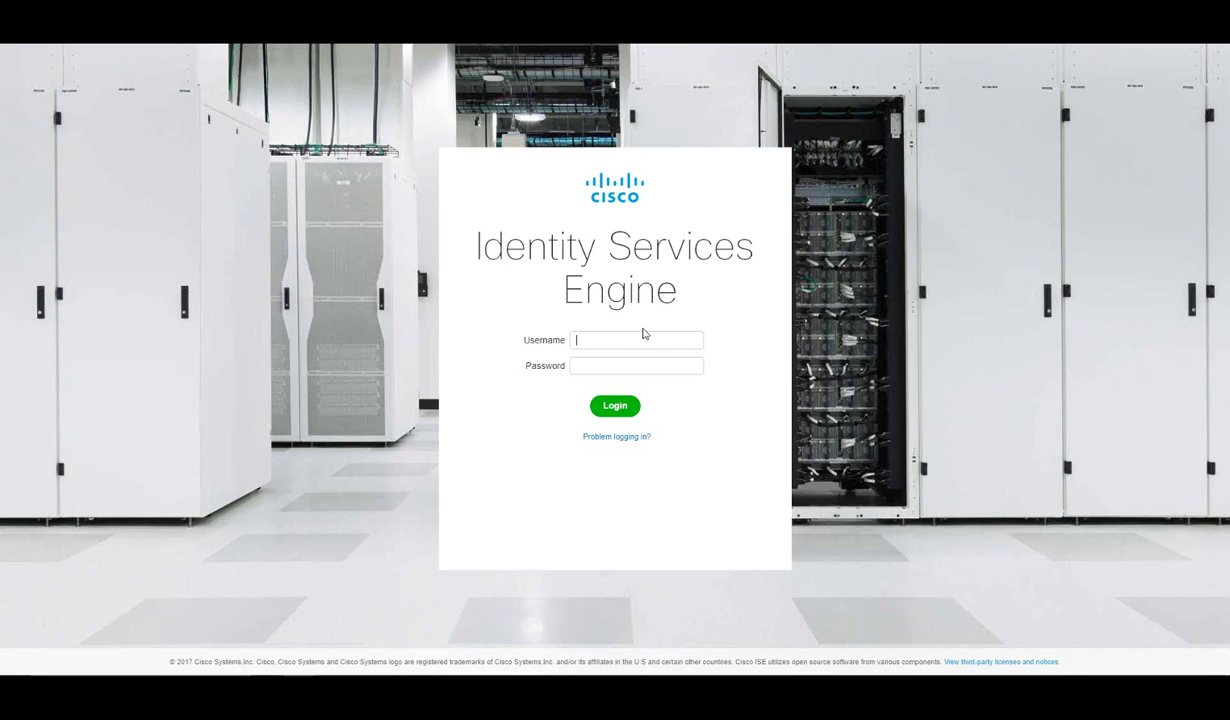
text(admin)
key(Tab)
text(•••••)
key(BackSpace)
key(BackSpace)
key(BackSpace)
text(•••••••)
key(Return)
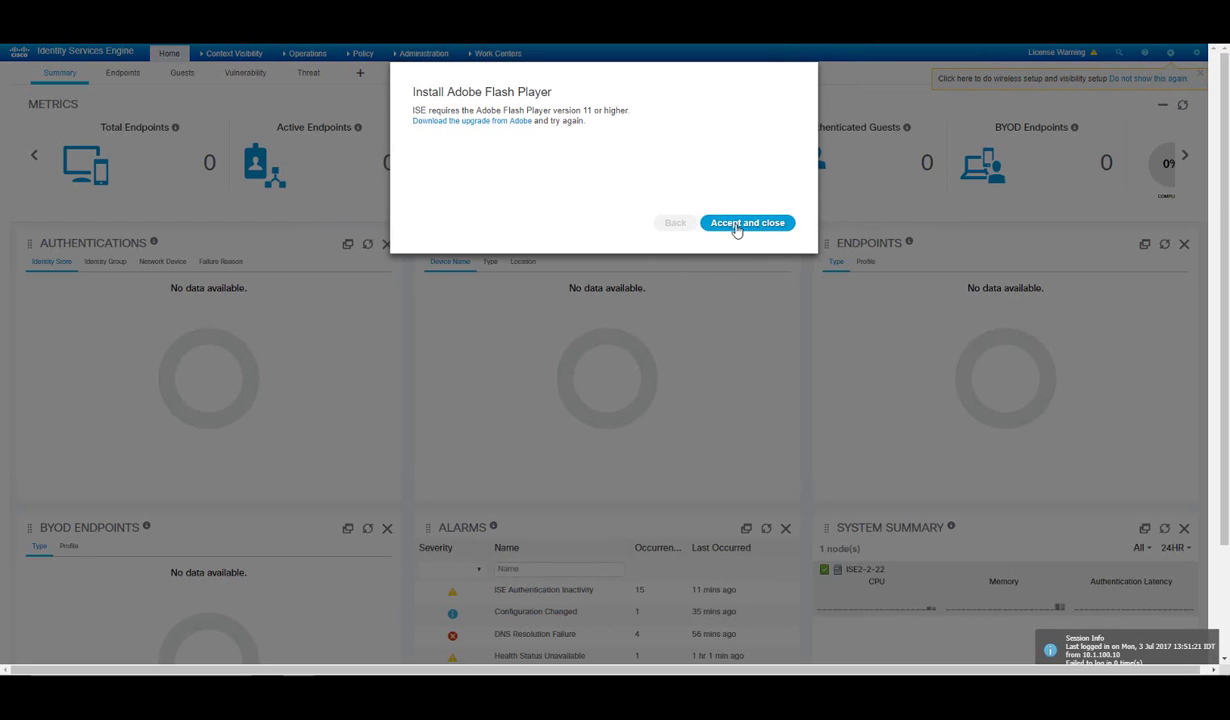
Dismiss the Flash Player notice and the wireless/visibility setup hint, and bring up the gear wizard menu.
click(737, 226)
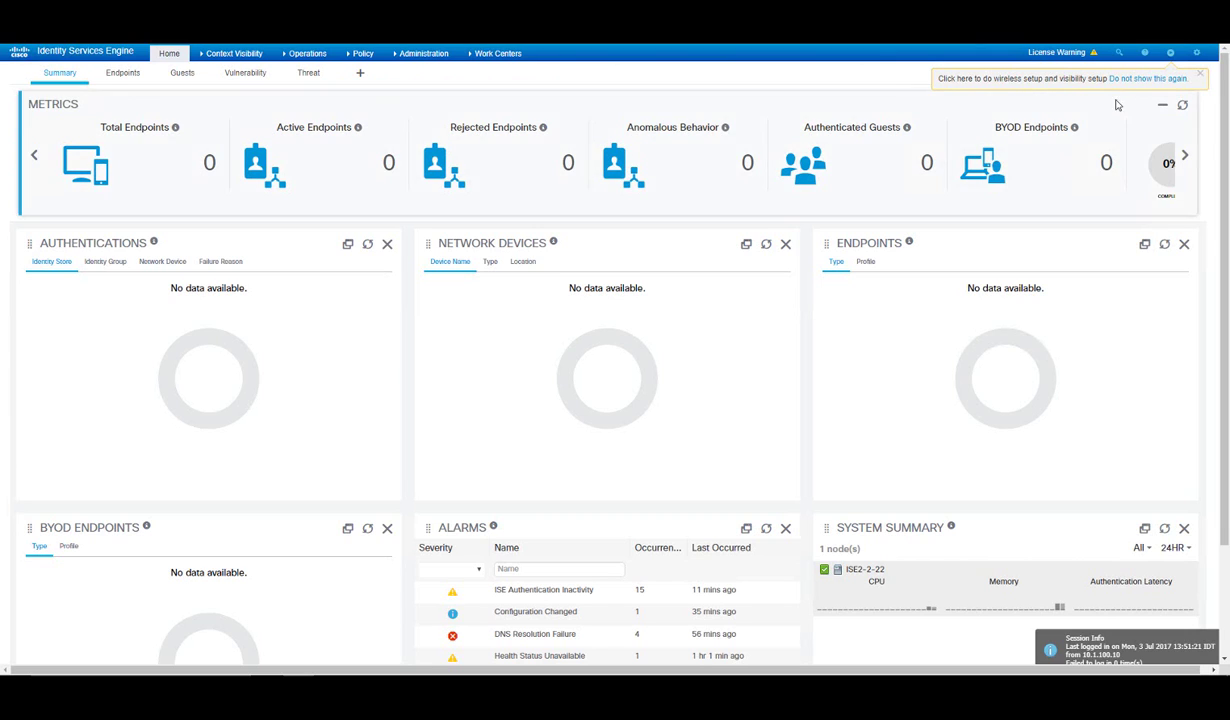
click(1200, 78)
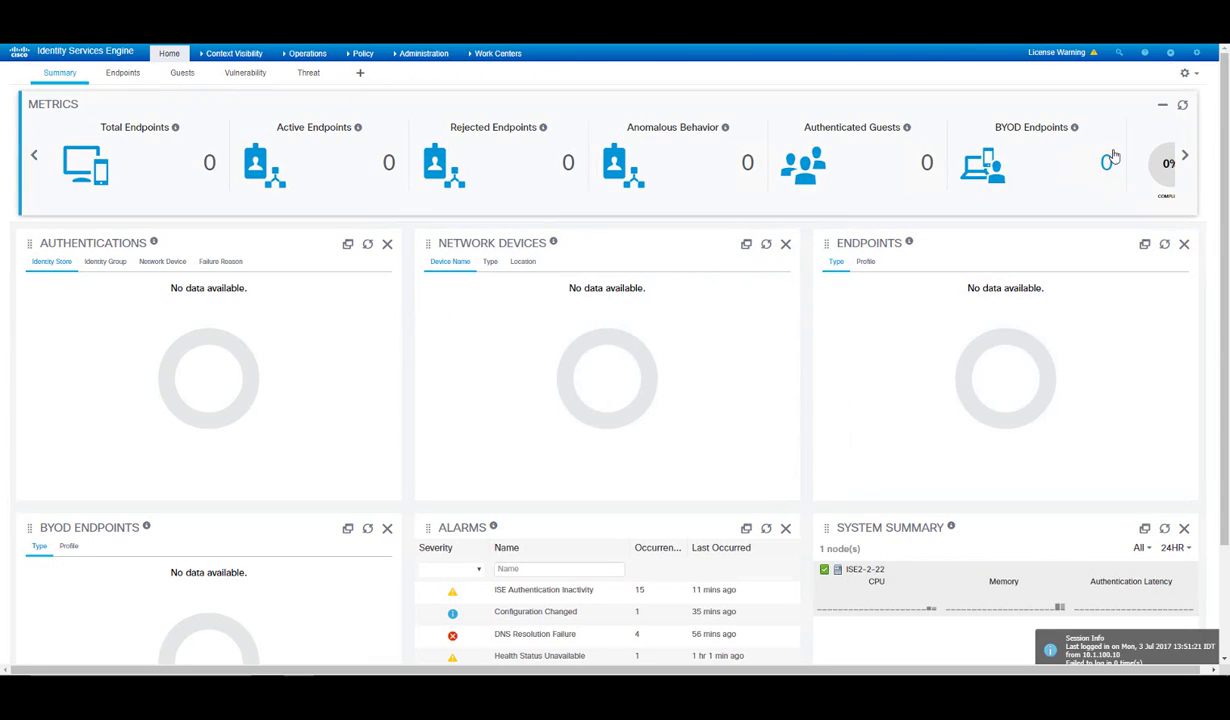
click(1173, 55)
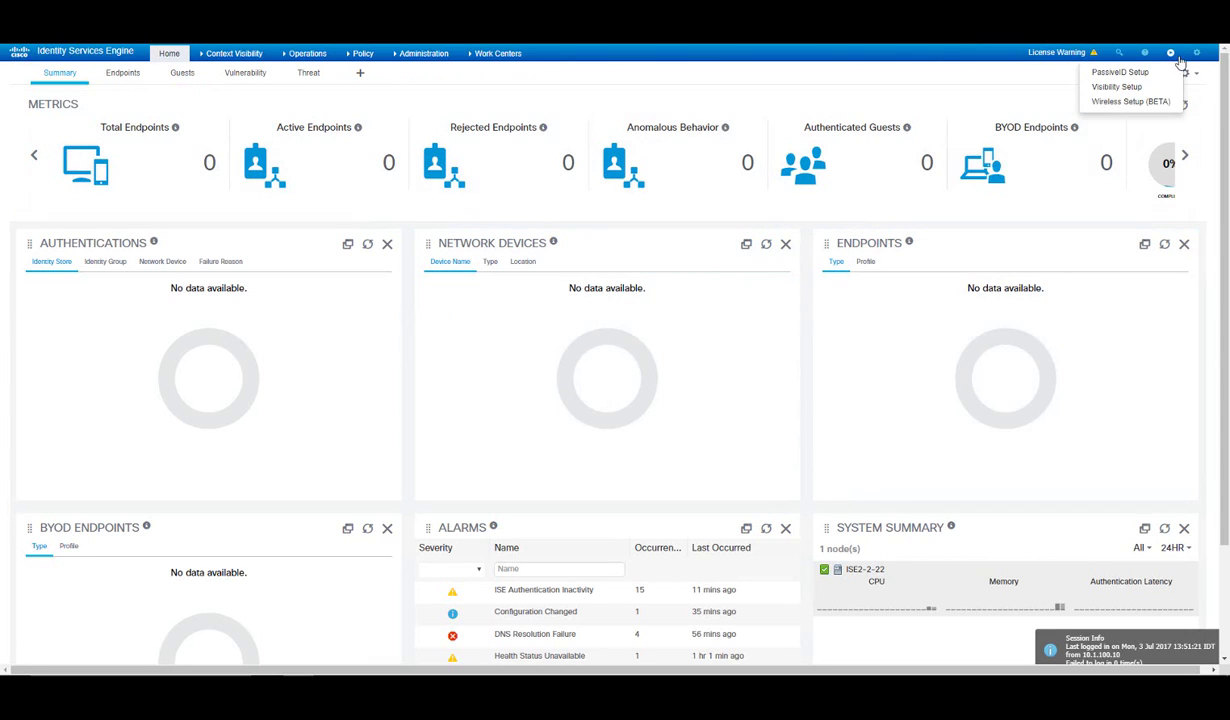
Launch the Visibility Setup Wizard and advance past Welcome to the Endpoints step.
click(1118, 88)
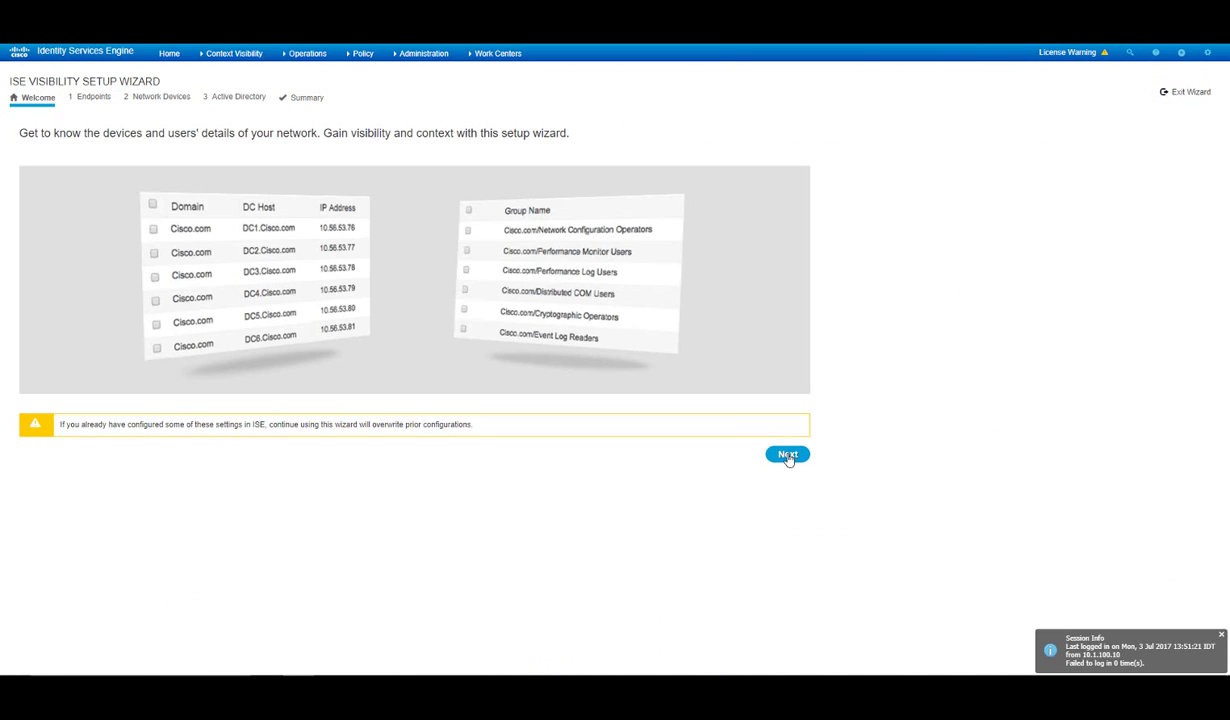
click(788, 456)
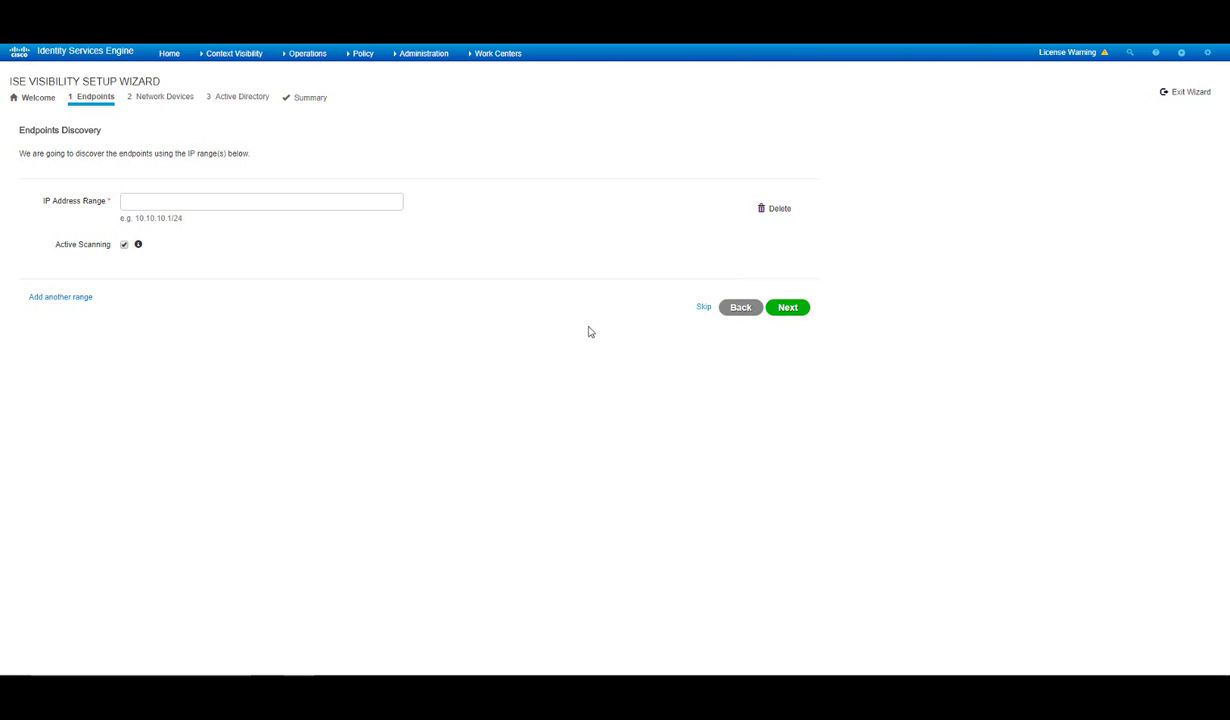
Enter endpoint range 10.1.100.0/24 with Active Scanning kept on, and continue to Network Devices.
click(307, 53)
click(190, 199)
text(10.1.0)
text(00.)
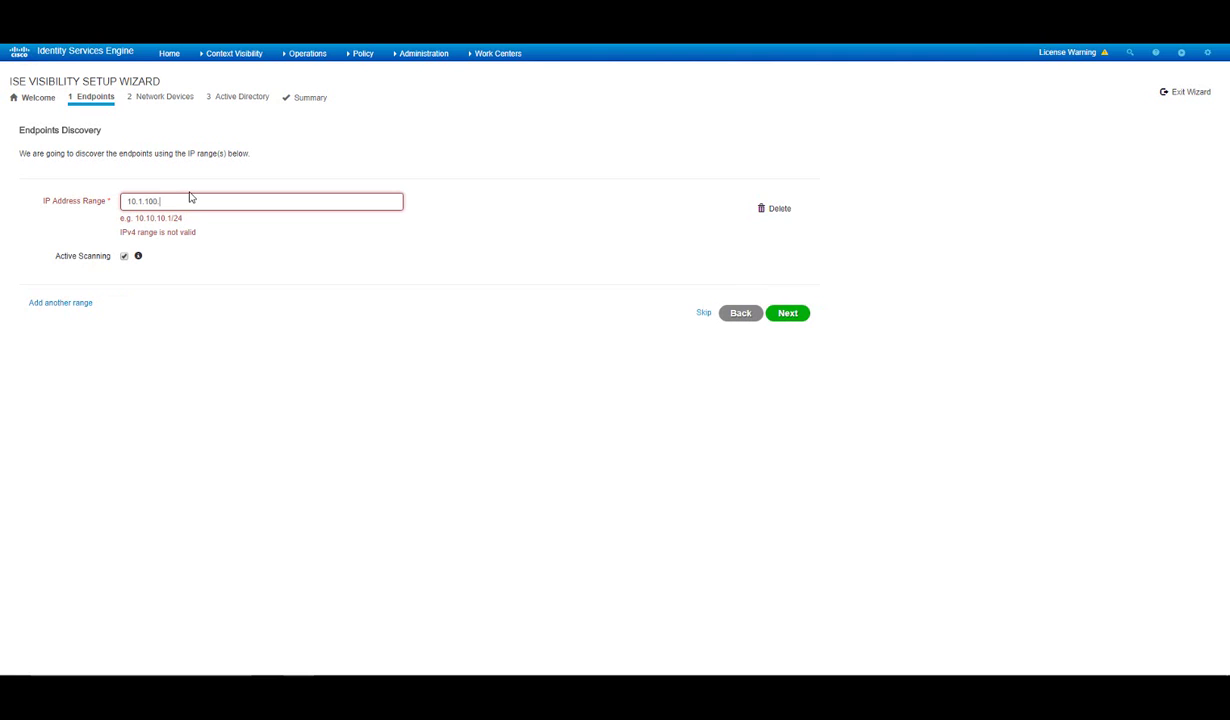
text(0/24)
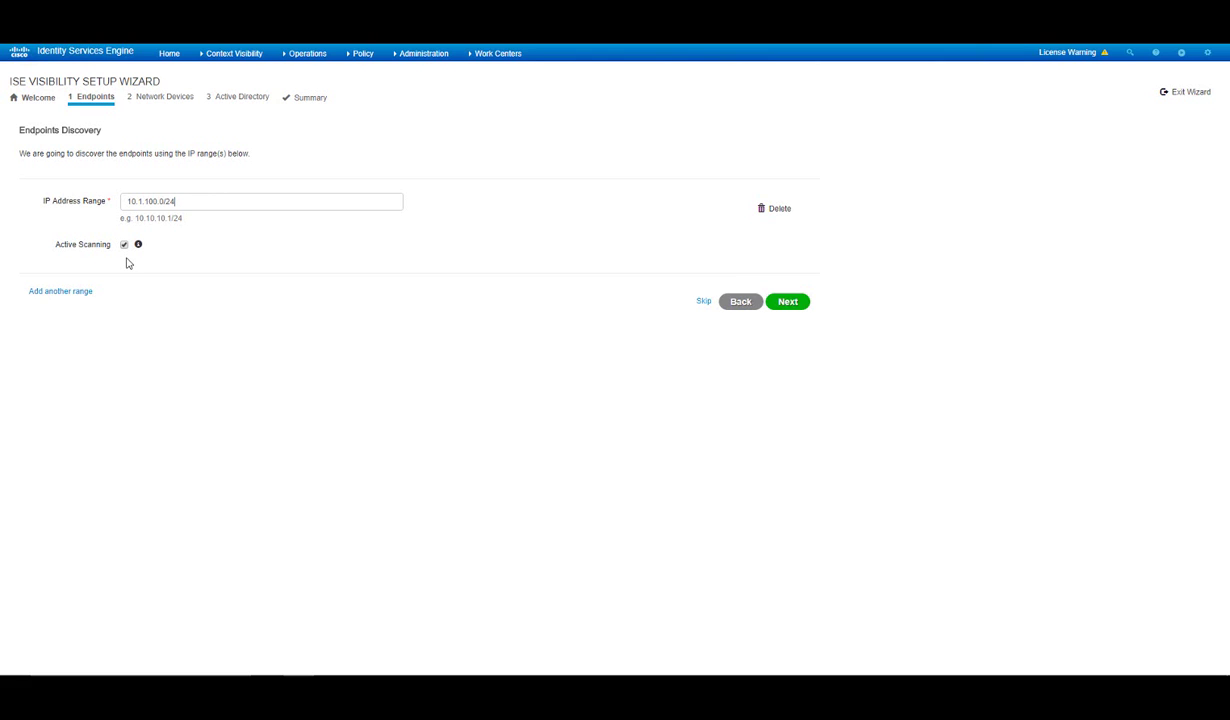
click(787, 301)
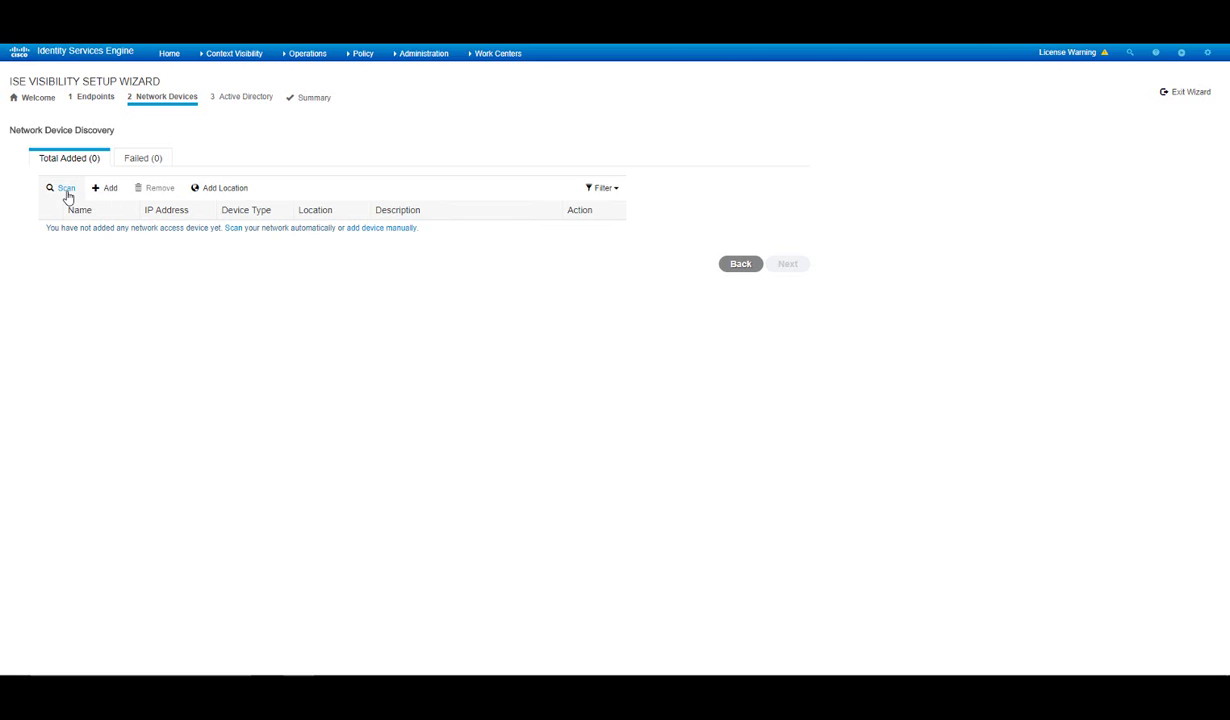
Scan 10.1.100.0/24 for network devices using SNMP version 2c and the read-only community string.
click(66, 189)
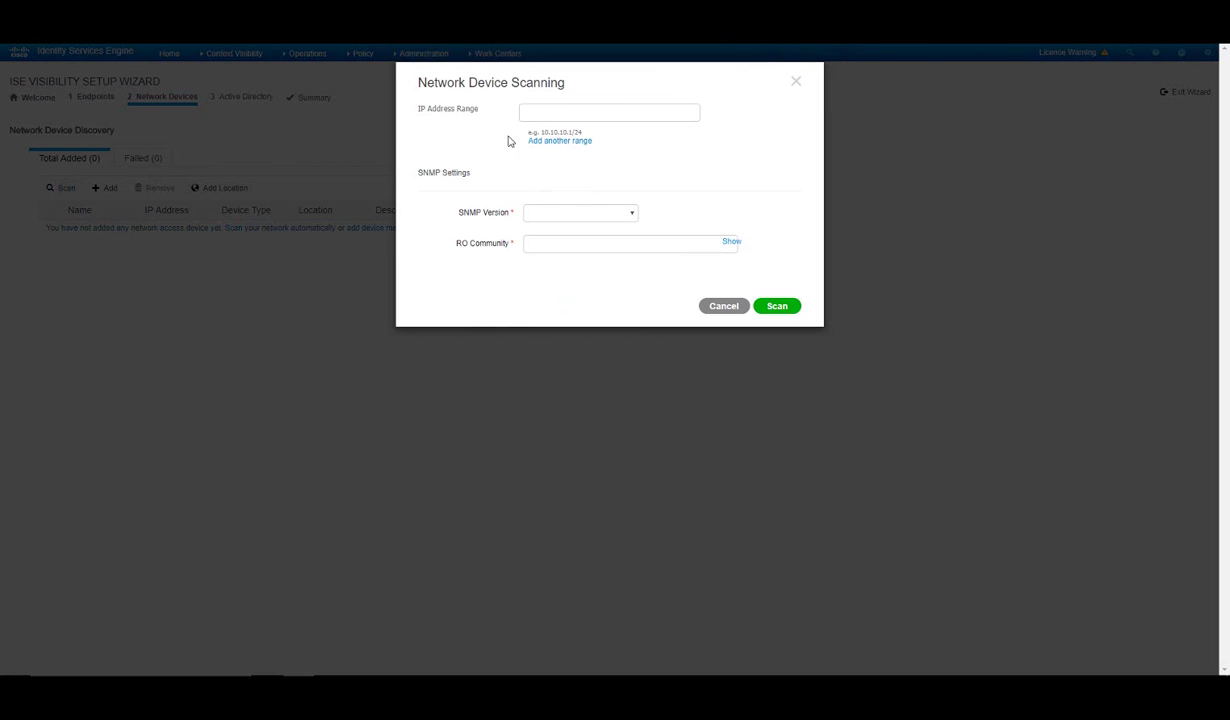
click(554, 114)
text(10.1.100.0/24)
click(607, 212)
click(550, 238)
text(p)
click(729, 243)
click(729, 243)
click(775, 307)
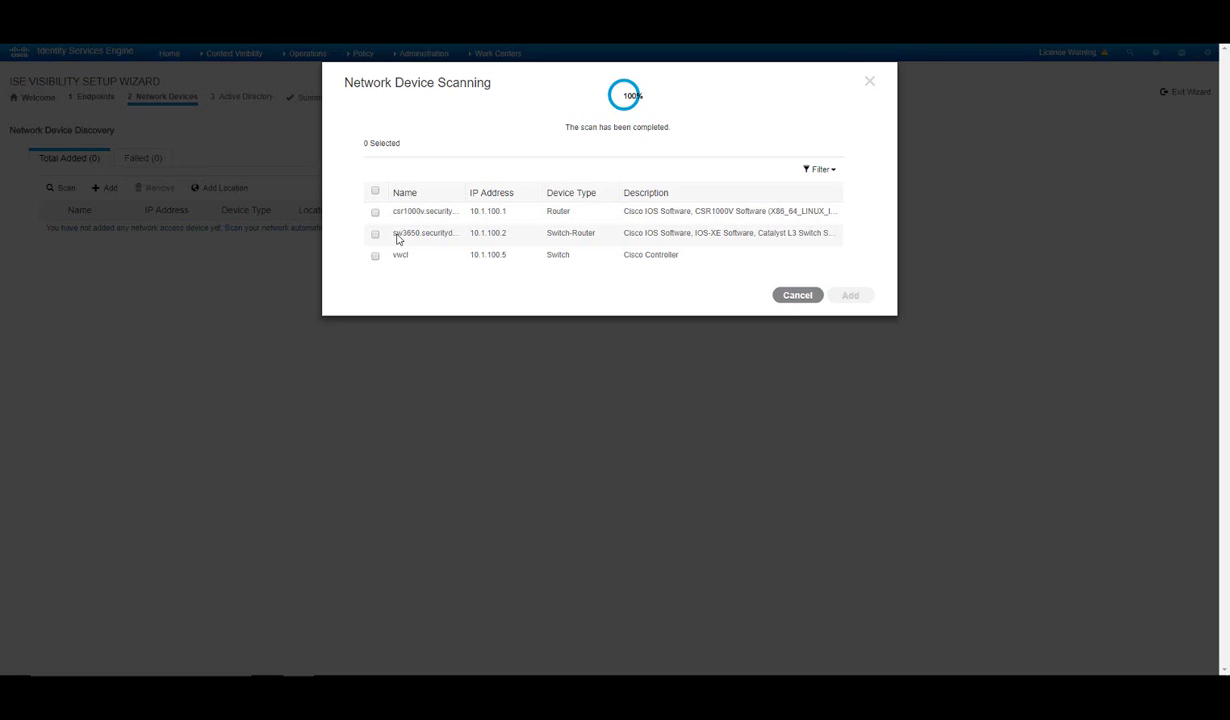
Add all three discovered devices (10.1.100.1, .2, .5) to the wizard and continue.
click(376, 193)
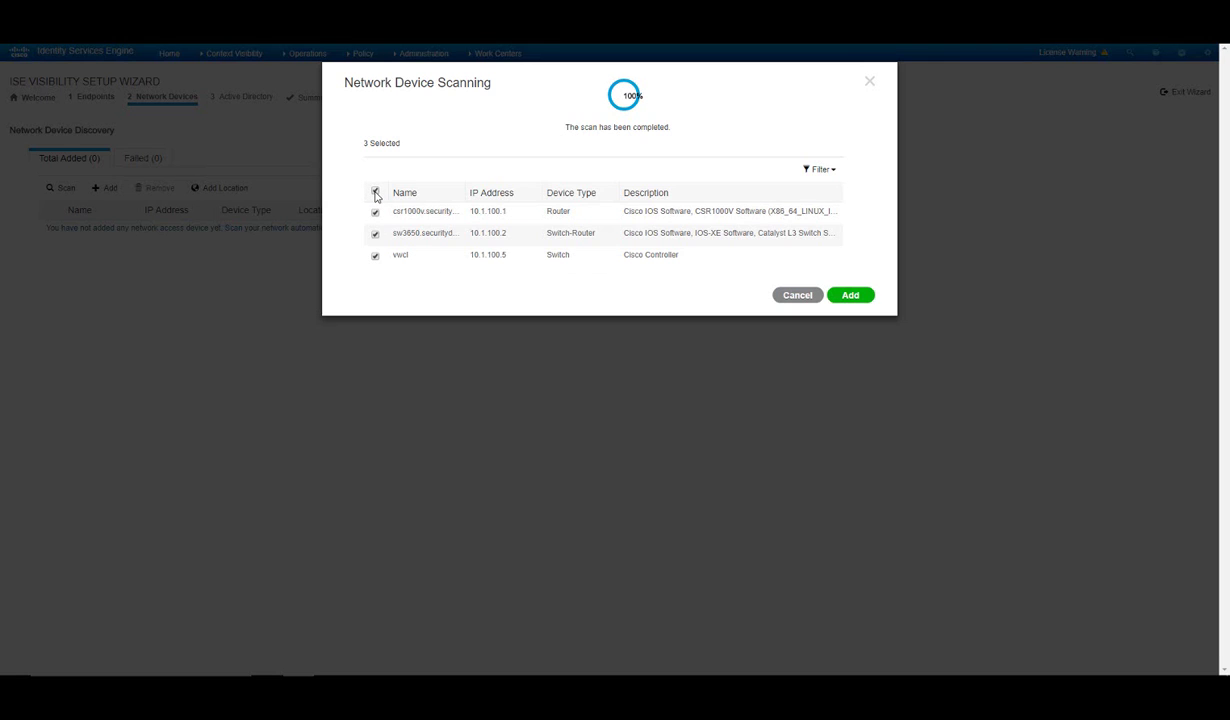
click(845, 297)
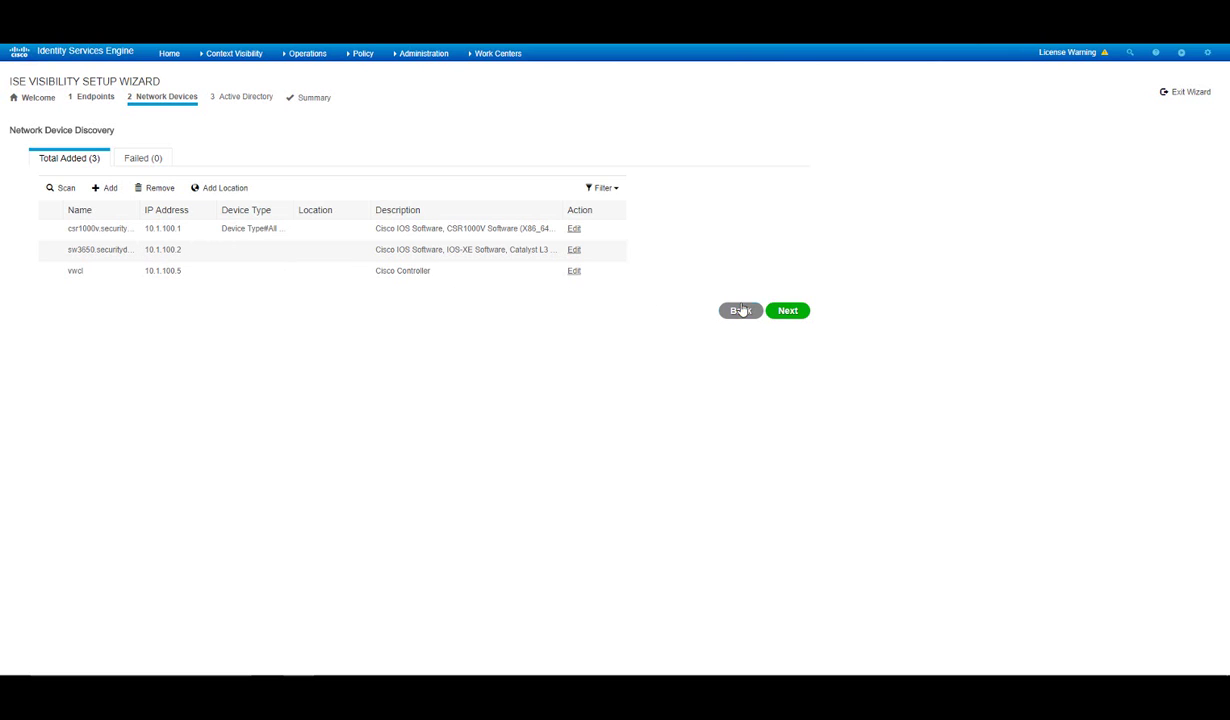
click(785, 312)
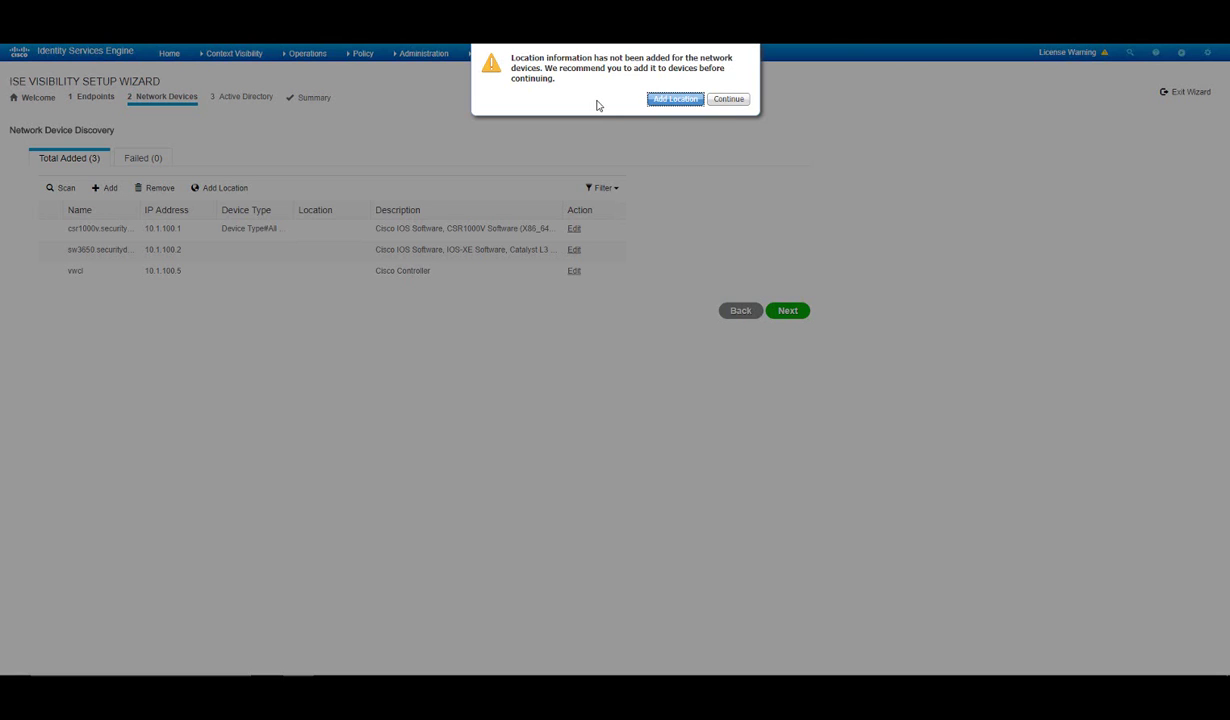
Apply location MY_LAB to all three network devices and close the location dialog.
click(660, 100)
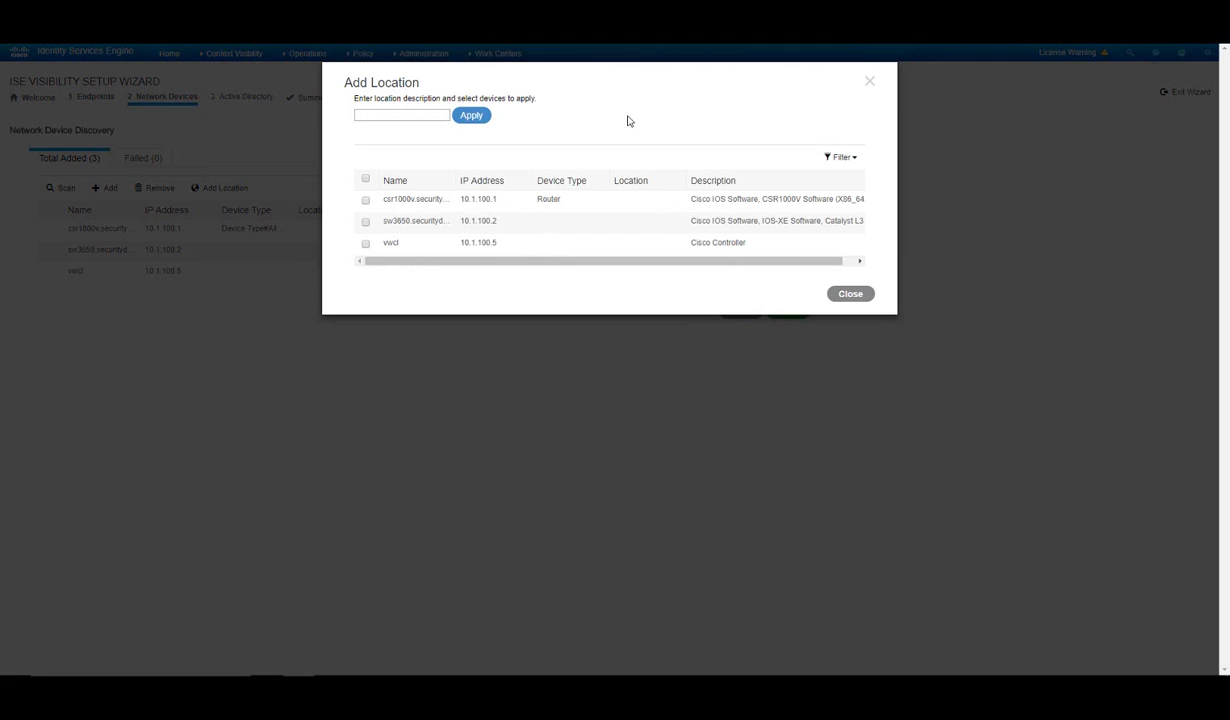
click(366, 181)
click(366, 114)
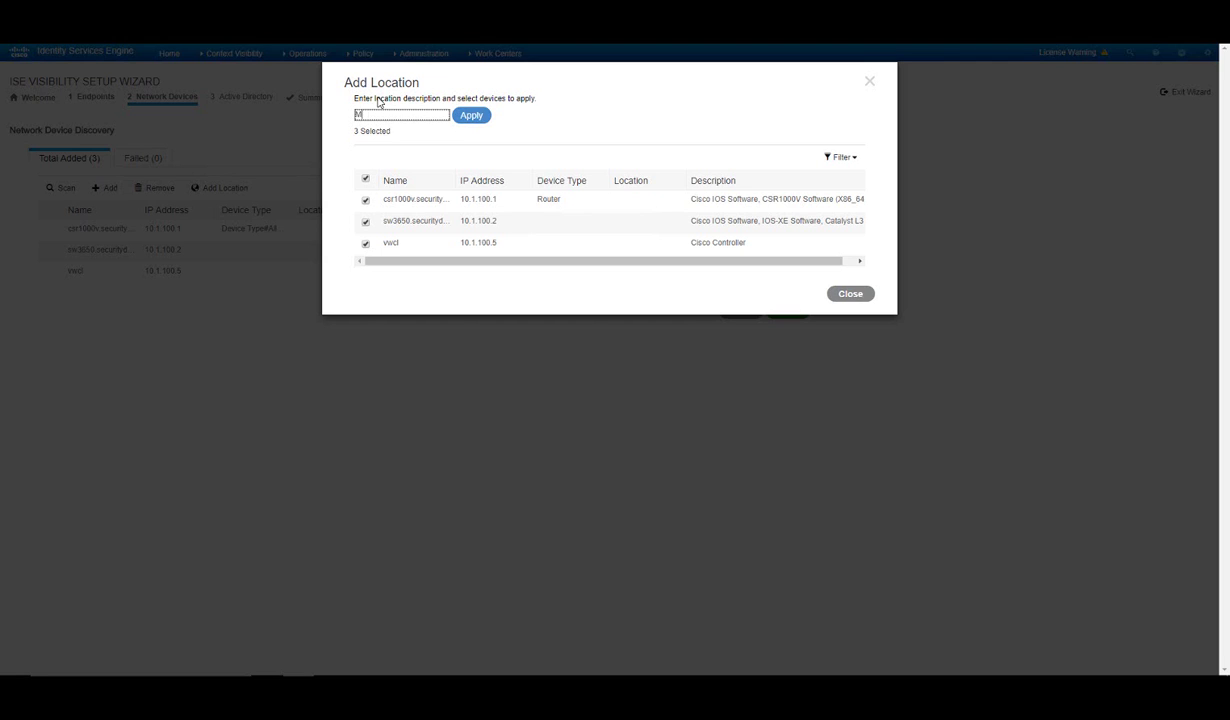
text(MY_LAB)
click(469, 117)
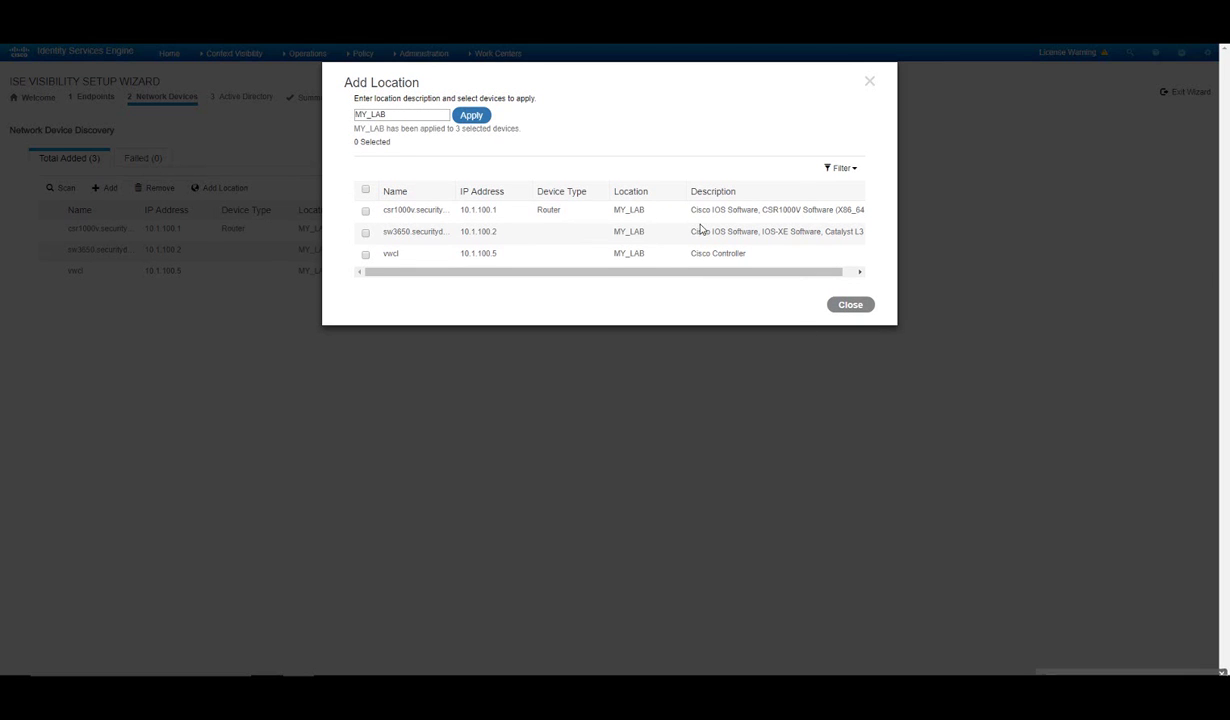
click(850, 304)
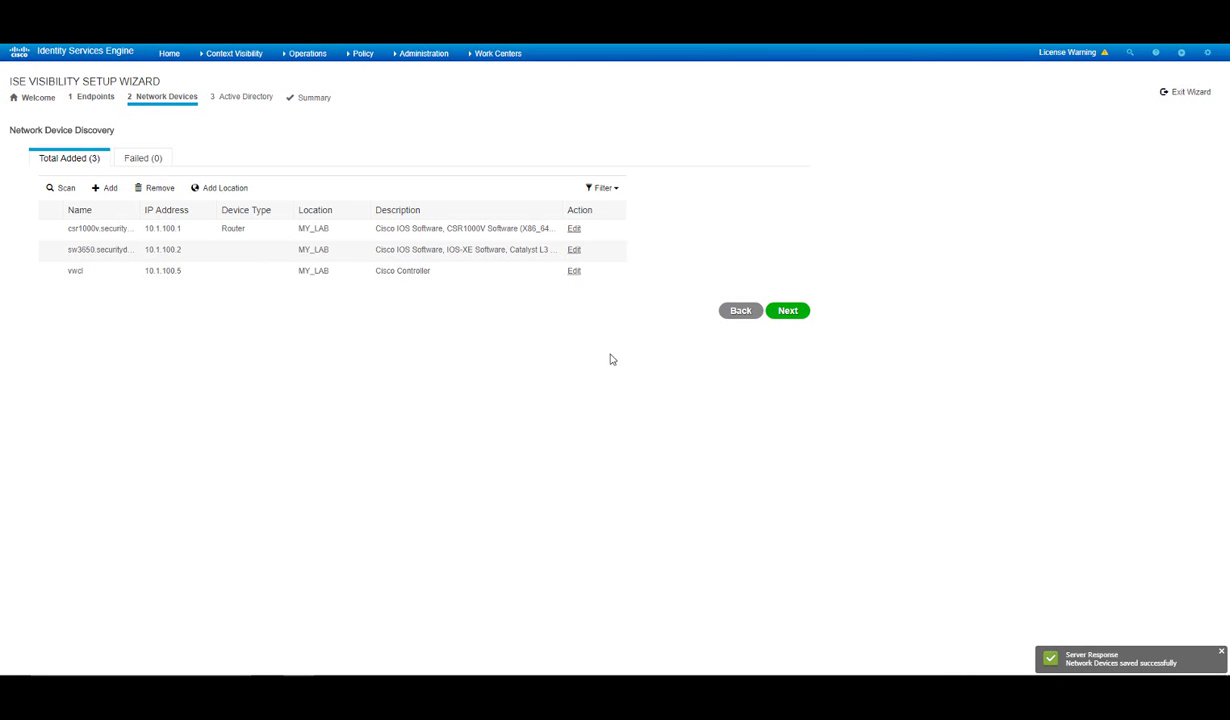
Skip the Active Directory step to reach the Configuration Summary.
click(789, 314)
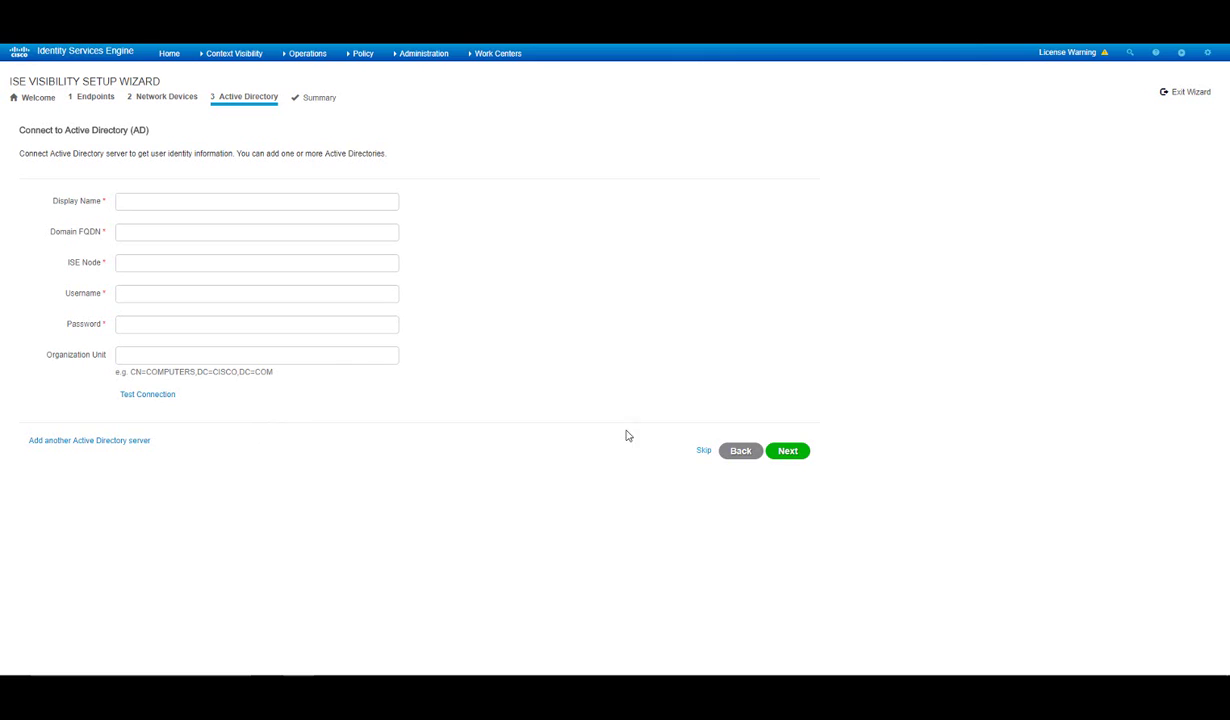
click(703, 452)
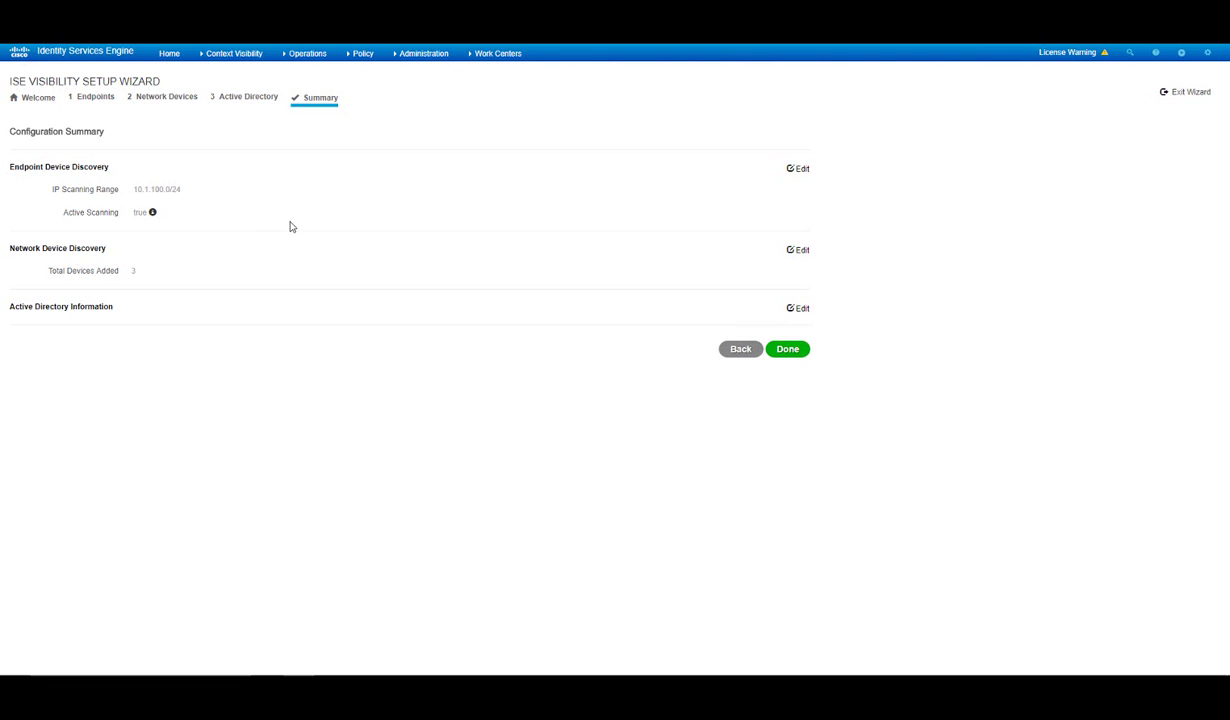
Finish the wizard, landing on the Context Visibility list of 7 endpoints.
click(787, 350)
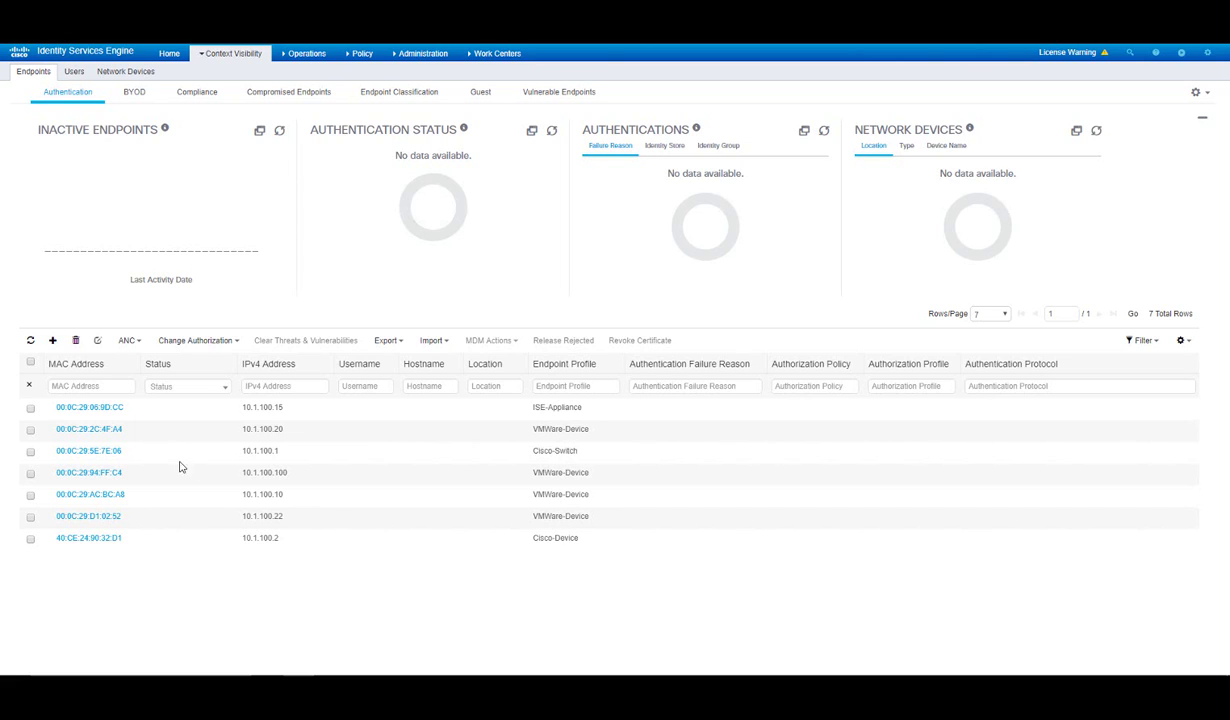
Review the attributes of endpoint 00:0C:29:5E:7E:06, then return to the Home dashboard.
click(86, 451)
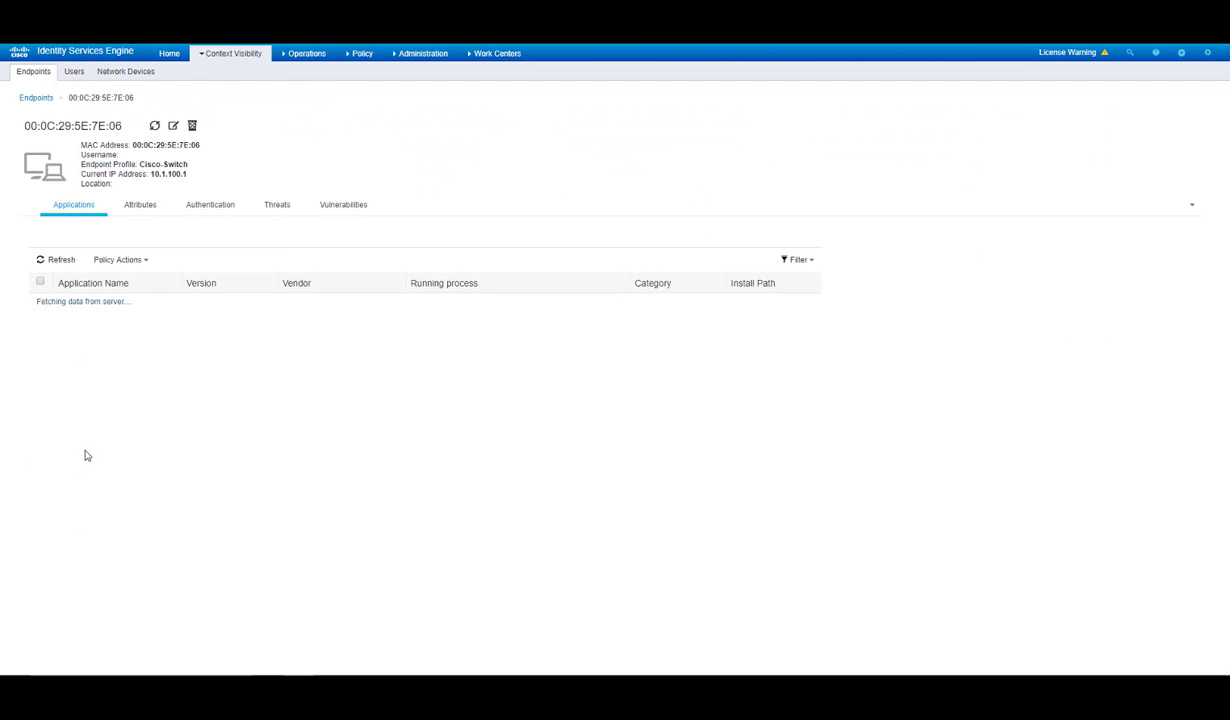
click(146, 215)
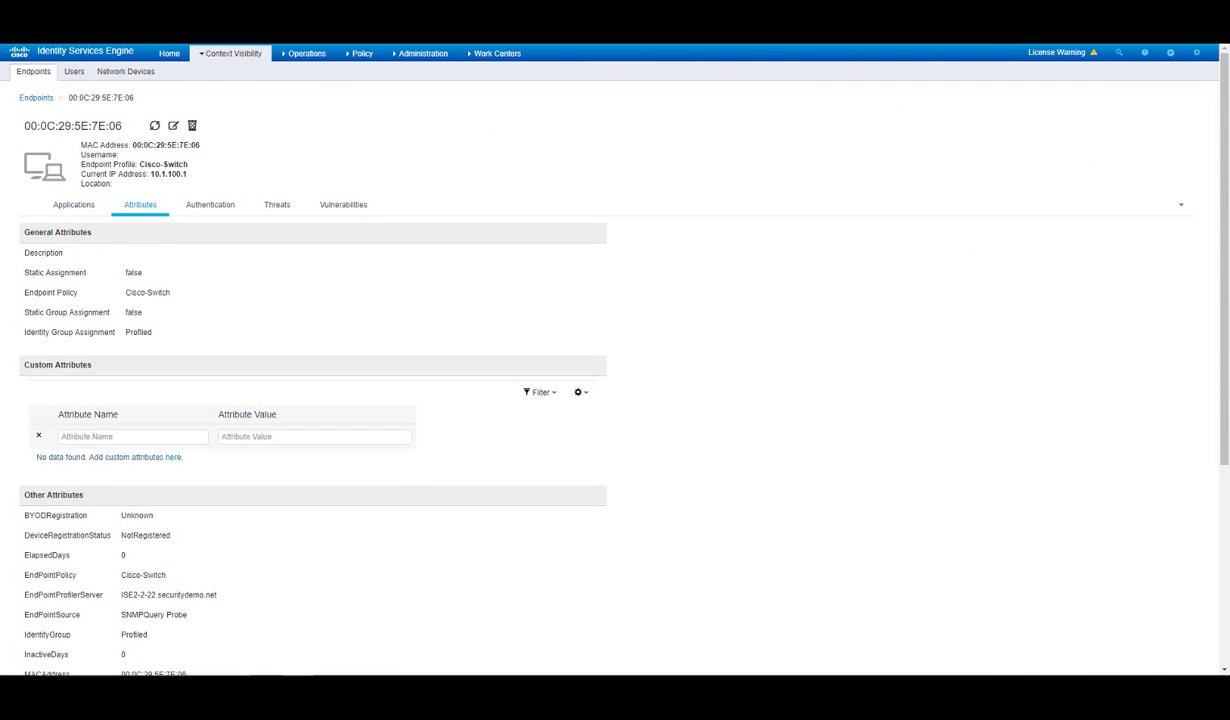
drag(1227, 226, 1227, 396)
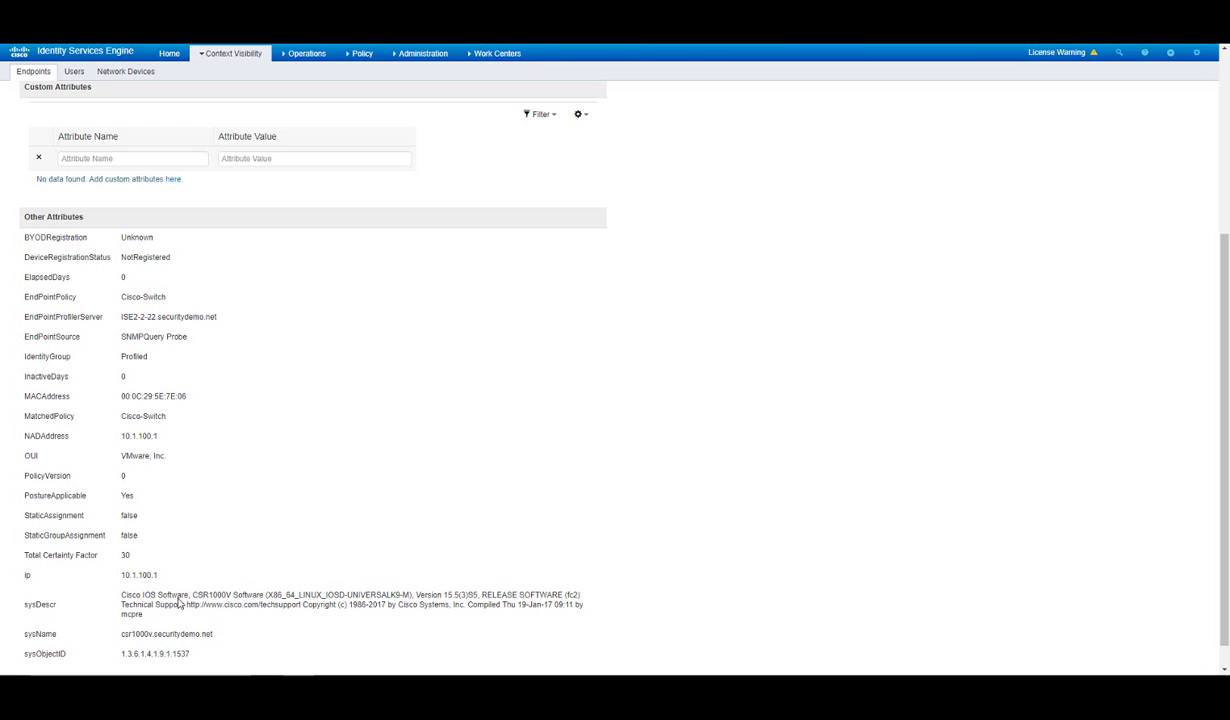
scroll(1073, 456, up, 5)
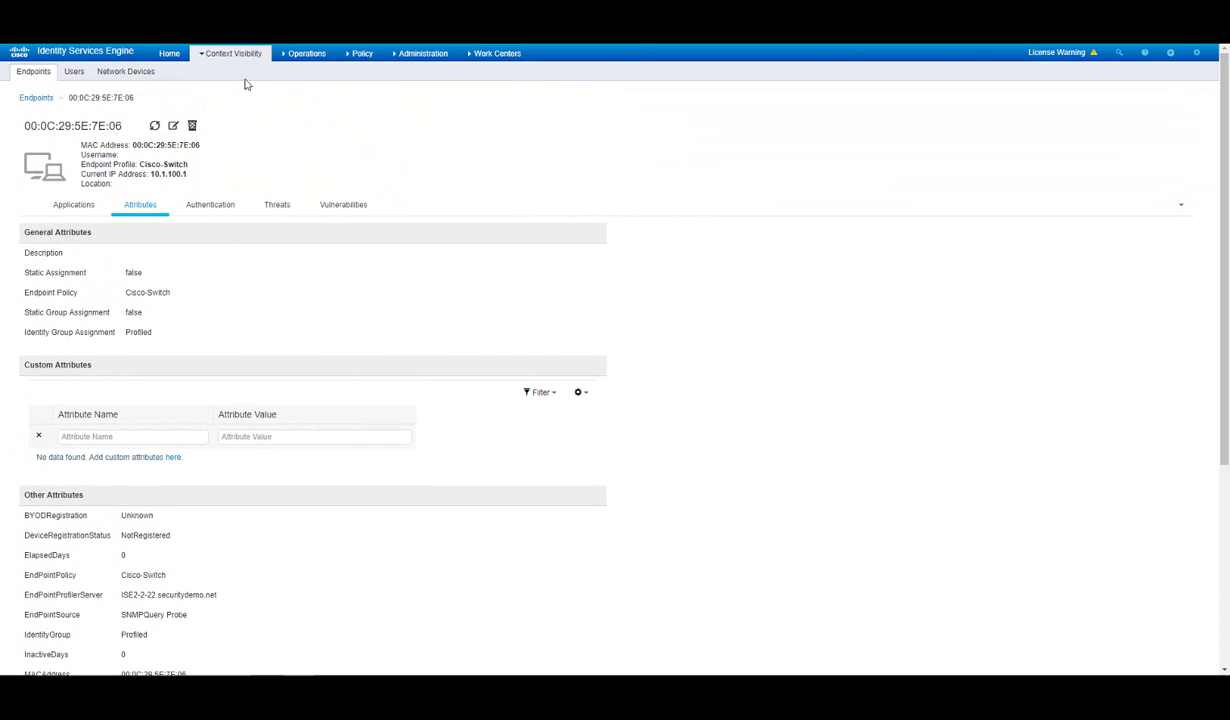
click(172, 55)
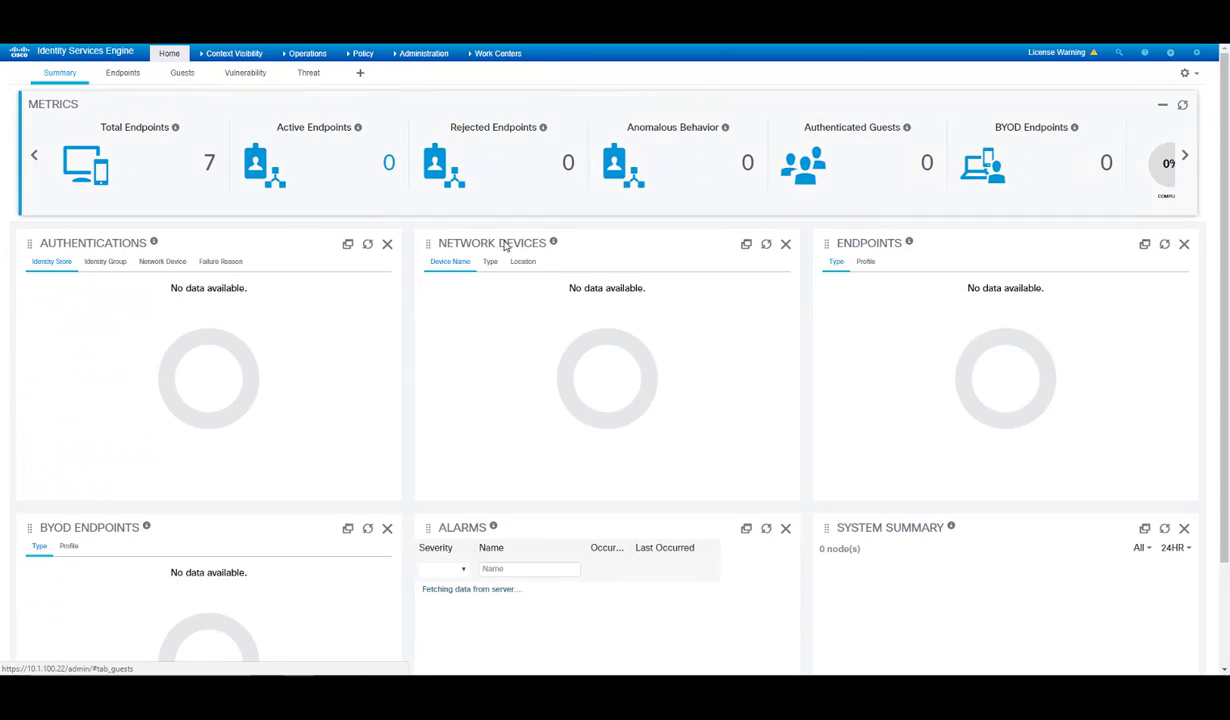